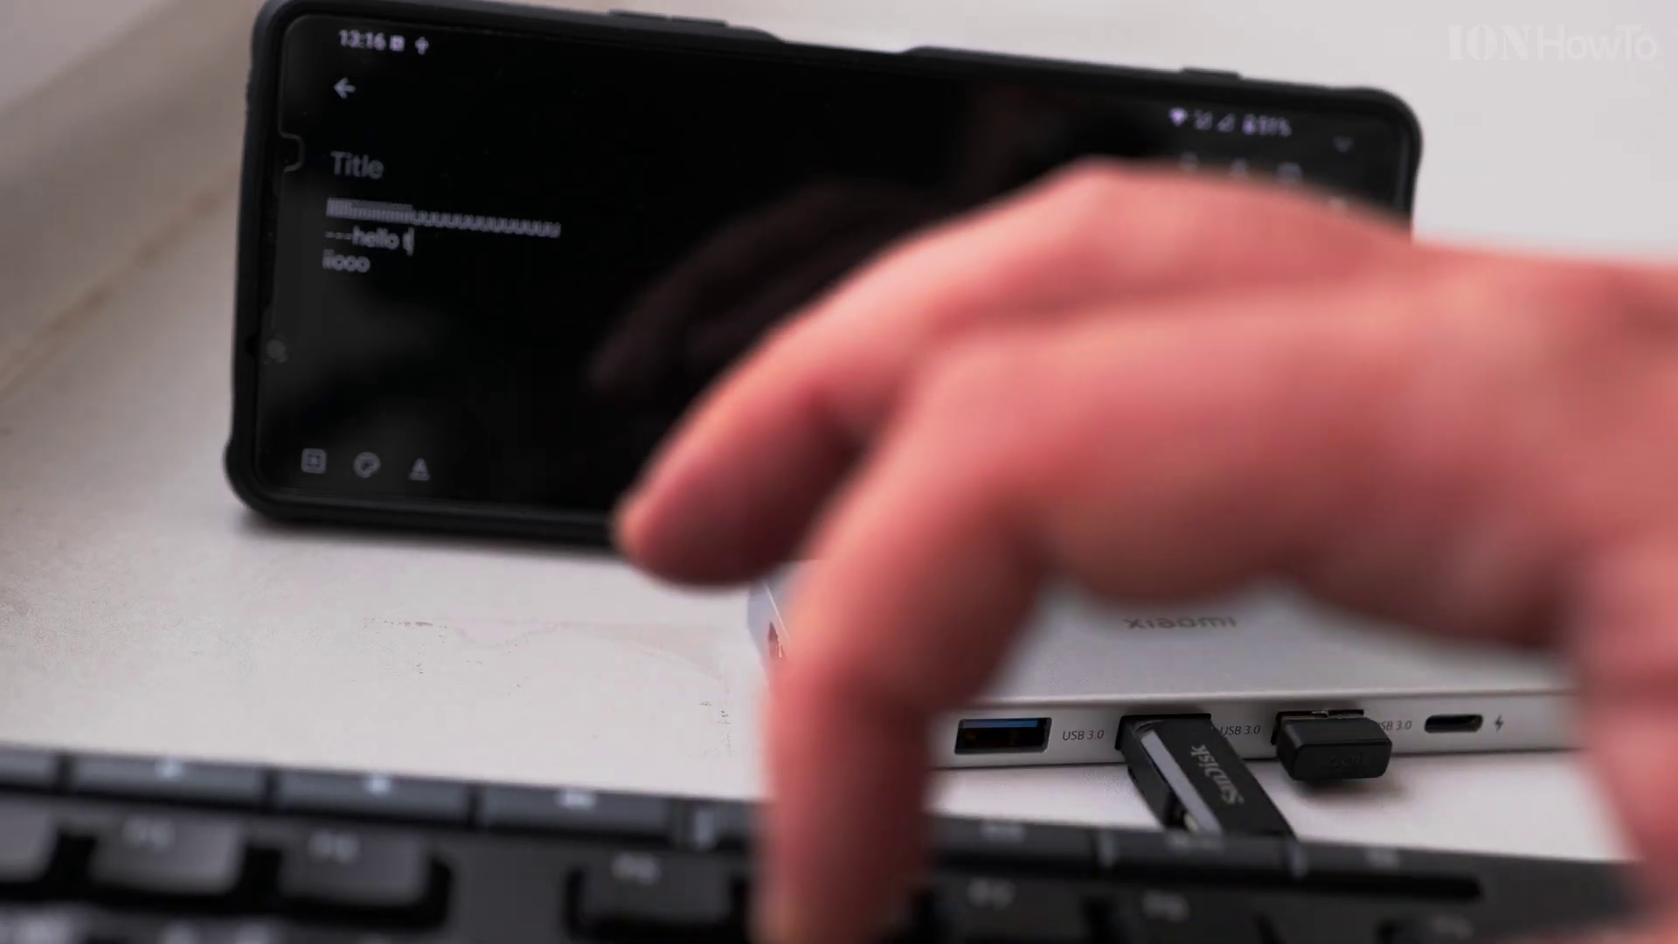
{"action": "type", "text": "here"}
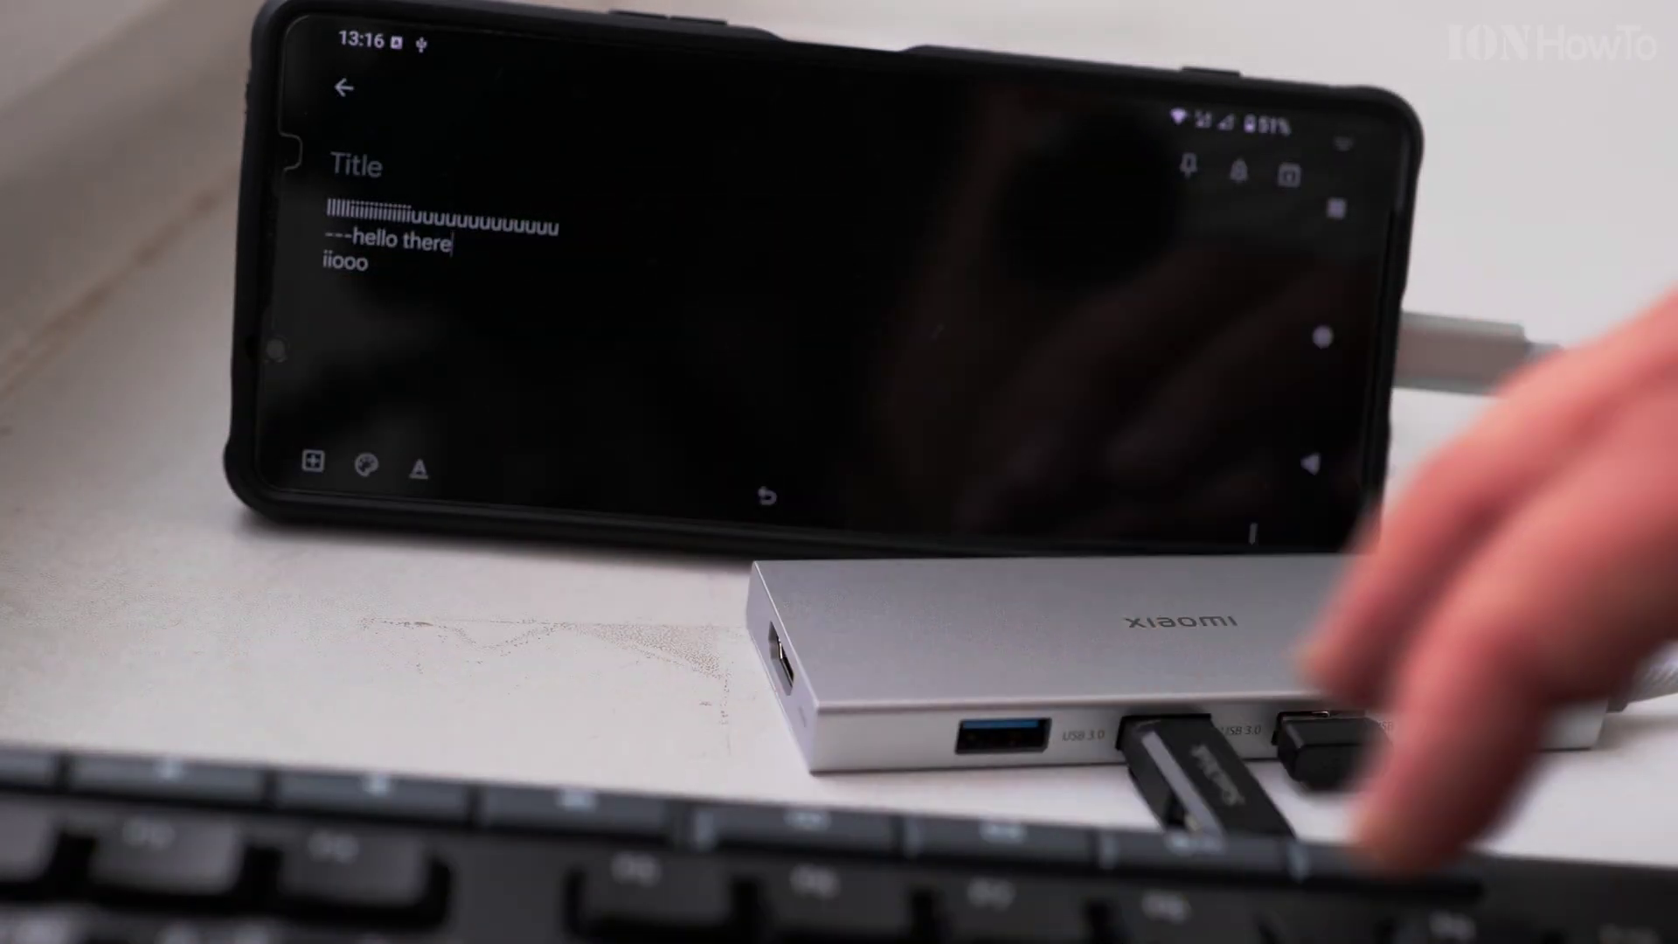